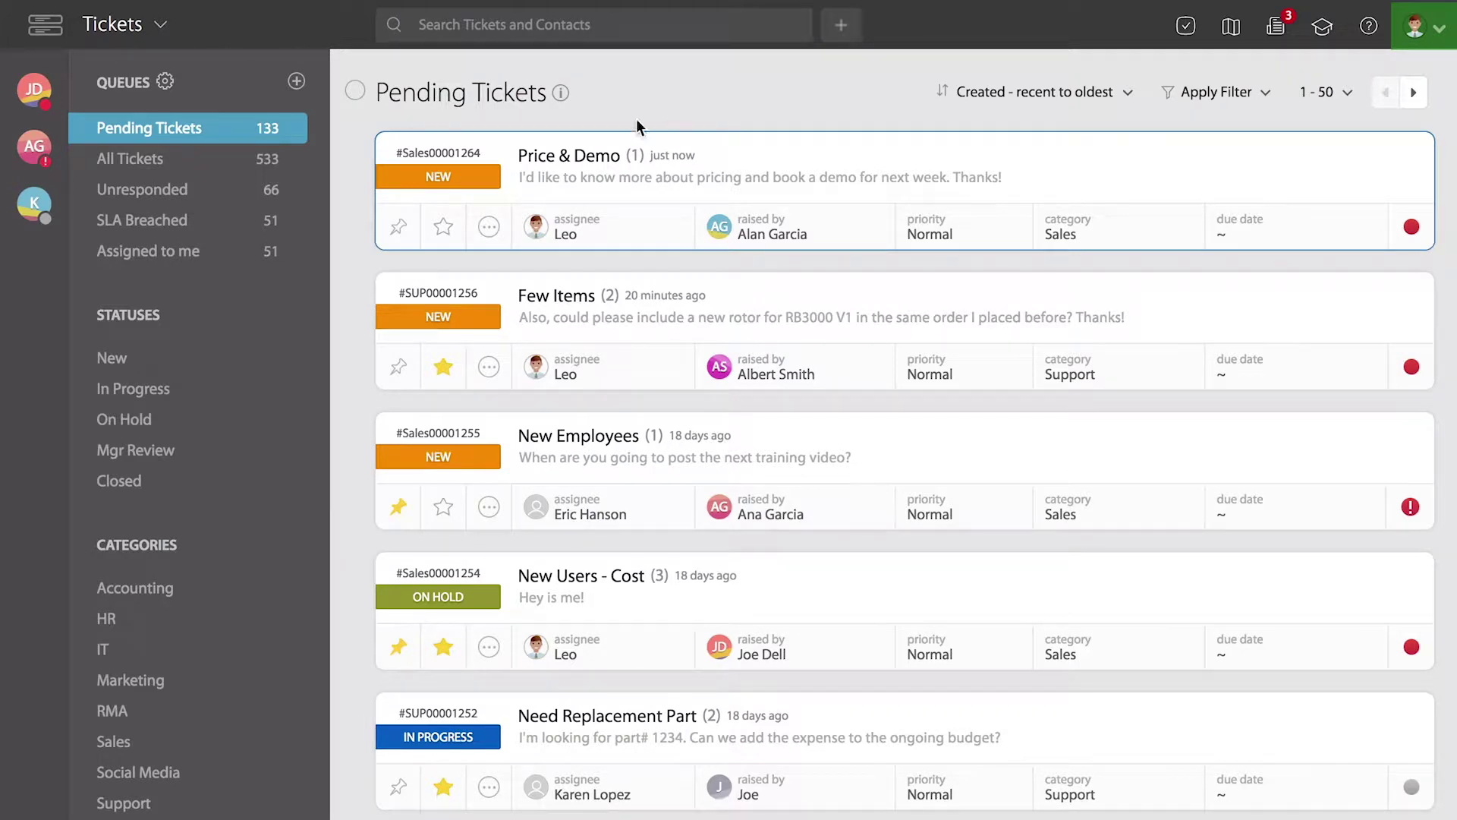
- Open the Price & Demo ticket and bring up its More Actions menu
{"action": "left_click", "coordinate": [578, 158]}
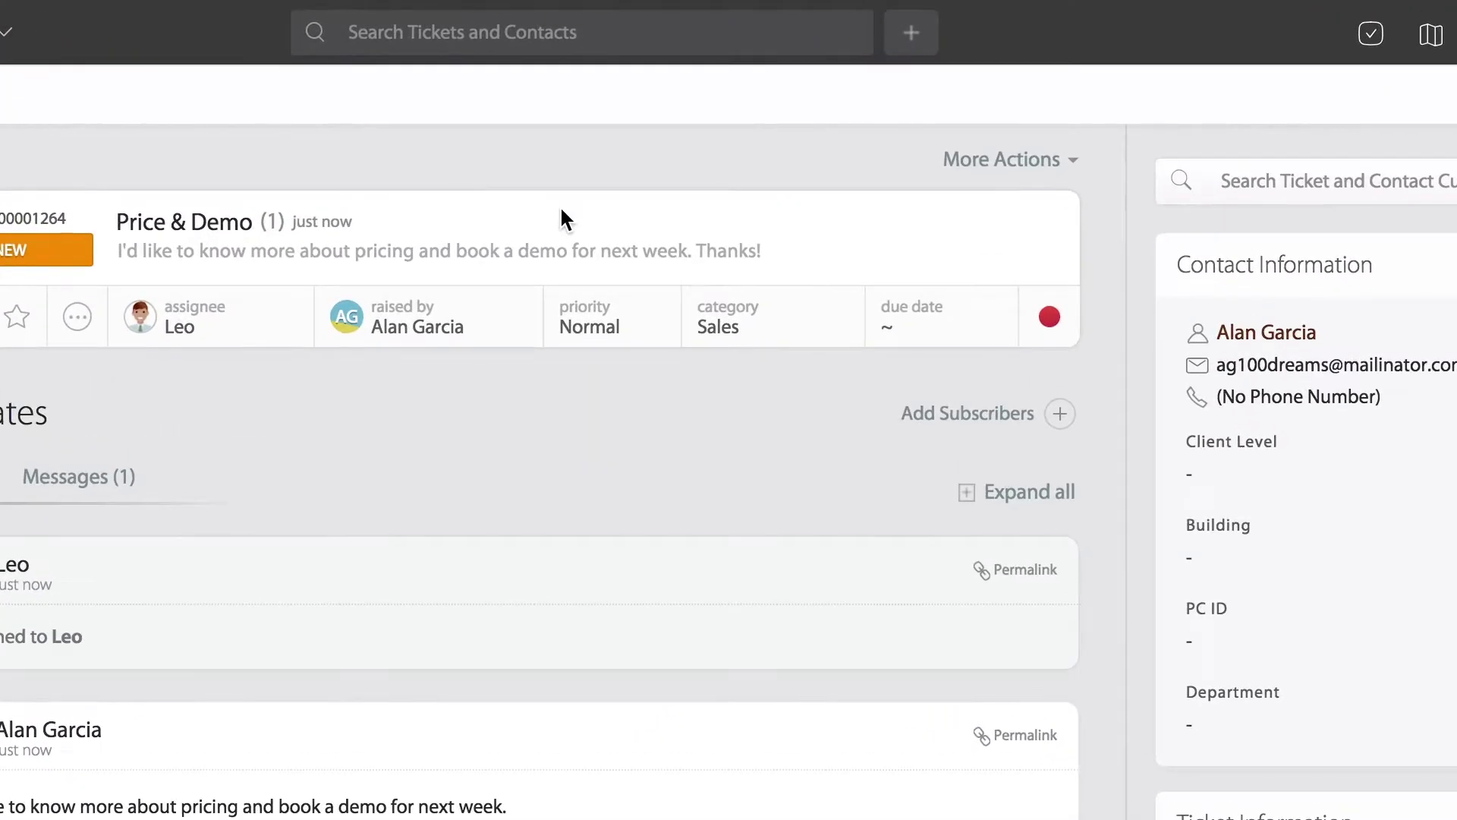
{"action": "left_click", "coordinate": [1074, 162]}
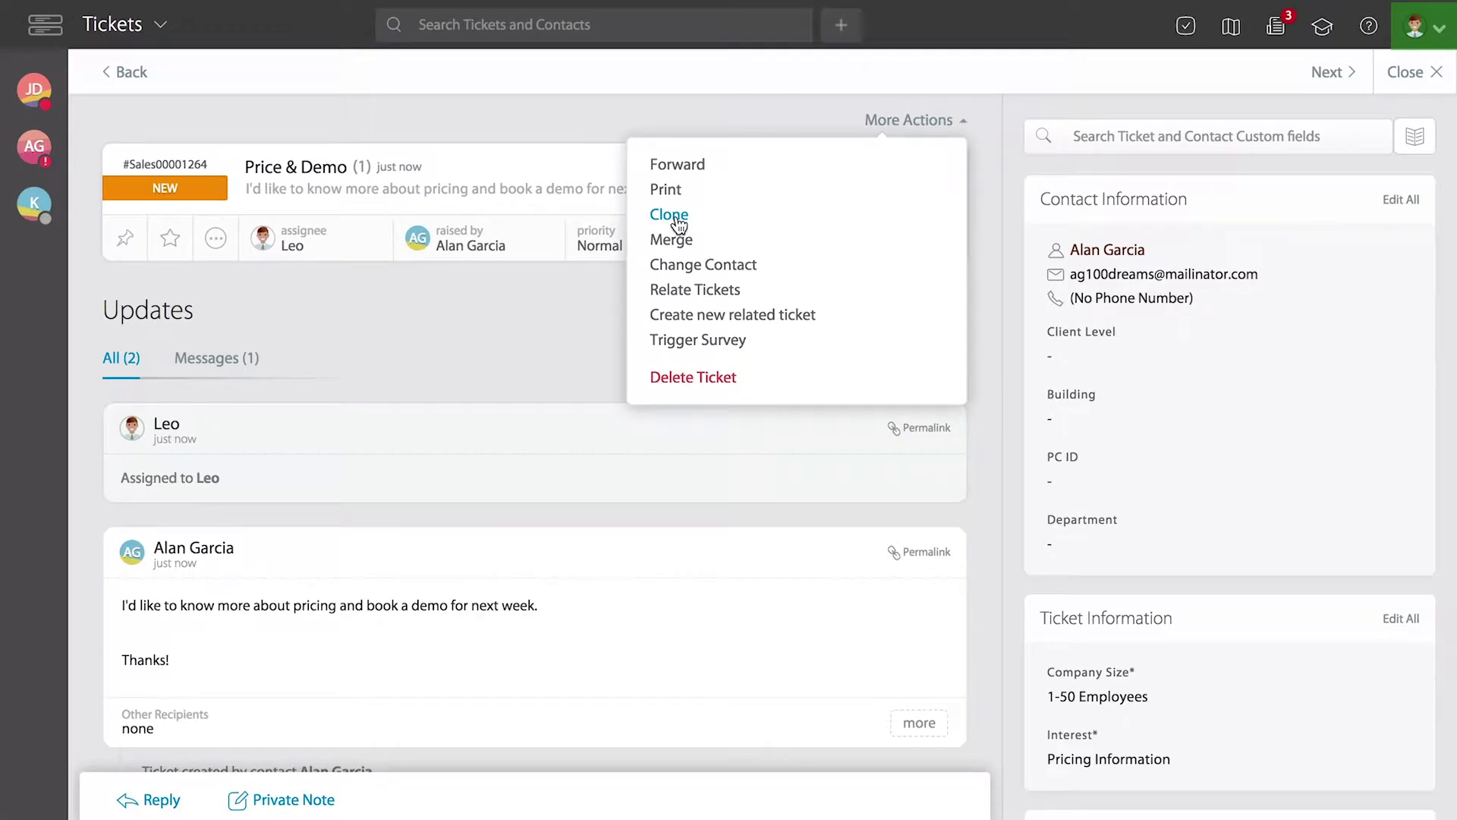
{"action": "left_click", "coordinate": [669, 215]}
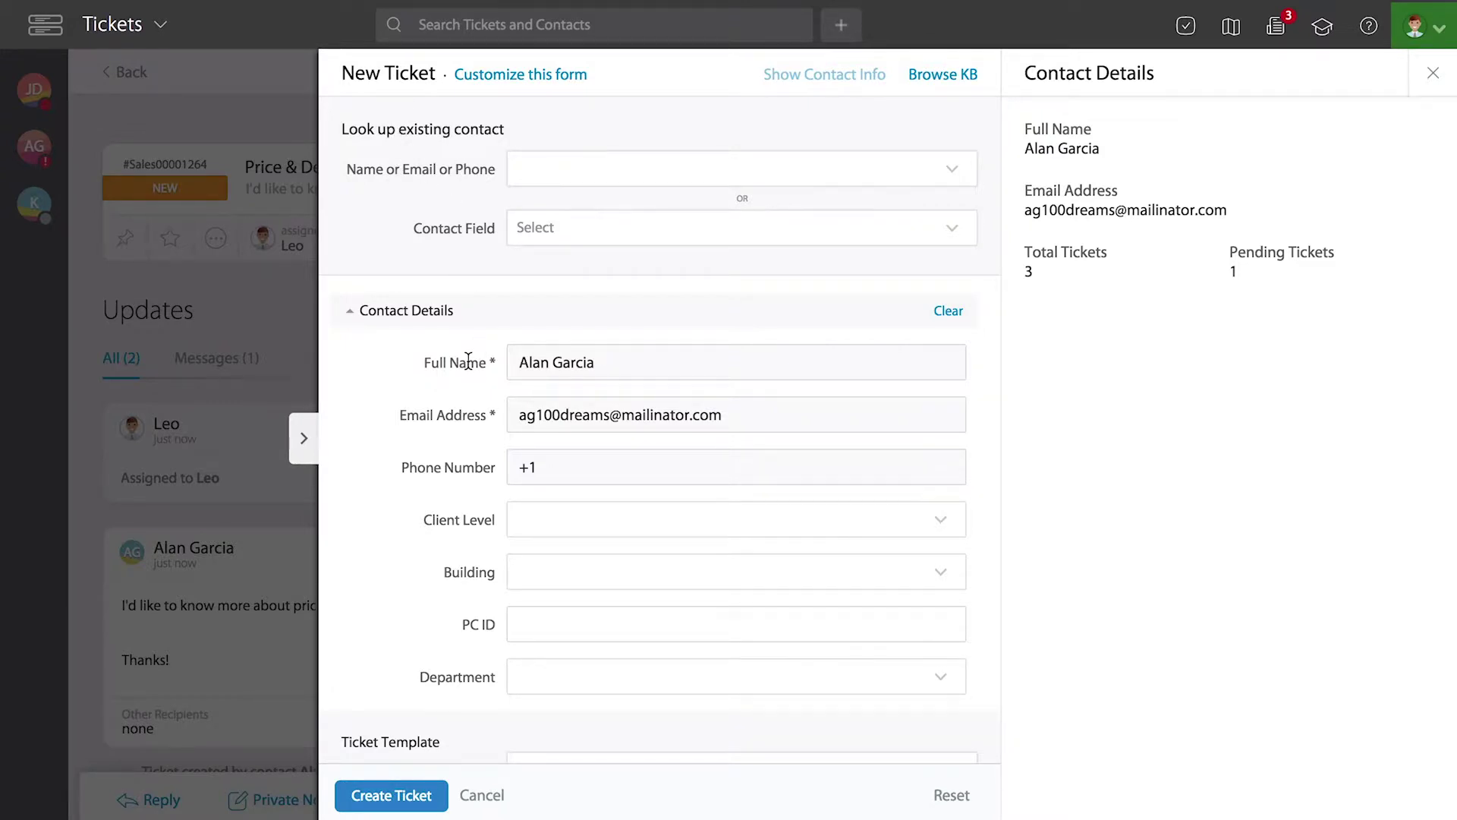
{"action": "left_click", "coordinate": [535, 526]}
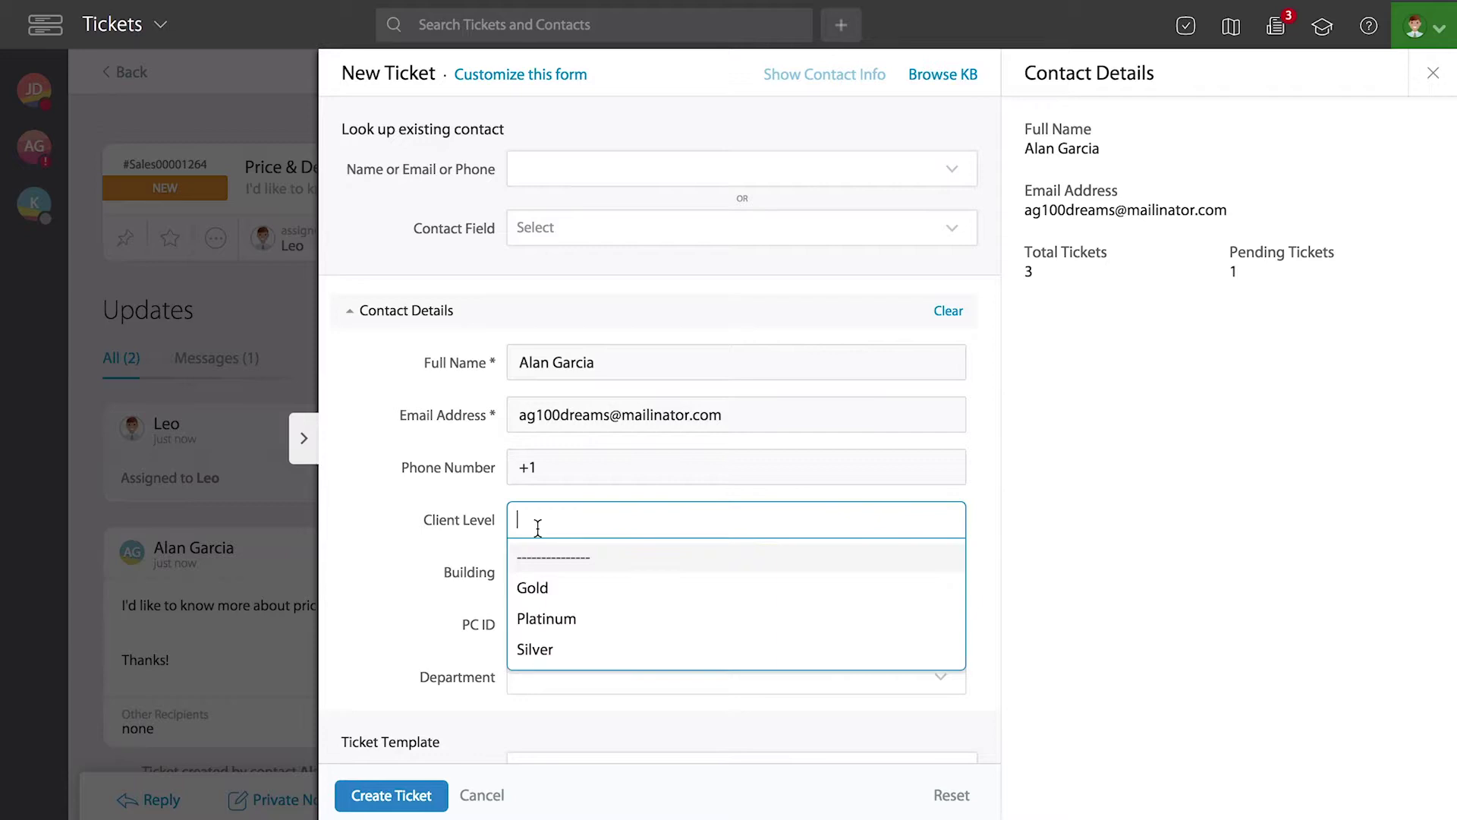
{"action": "left_click", "coordinate": [532, 589]}
{"action": "scroll", "coordinate": [428, 590], "scroll_direction": "down", "scroll_amount": 2}
{"action": "scroll", "coordinate": [428, 592], "scroll_direction": "down", "scroll_amount": 2}
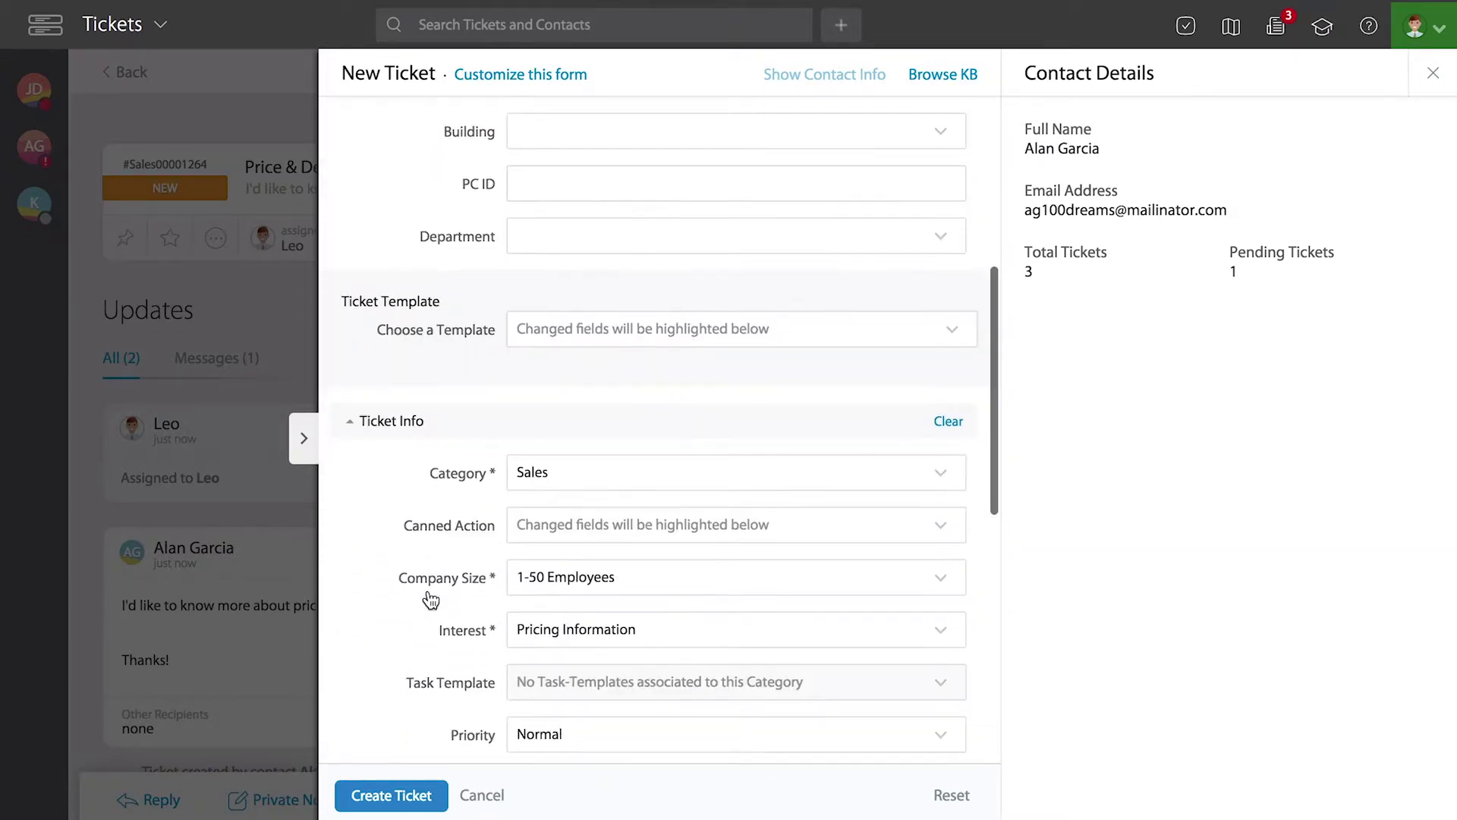
{"action": "scroll", "coordinate": [428, 595], "scroll_direction": "down", "scroll_amount": 1}
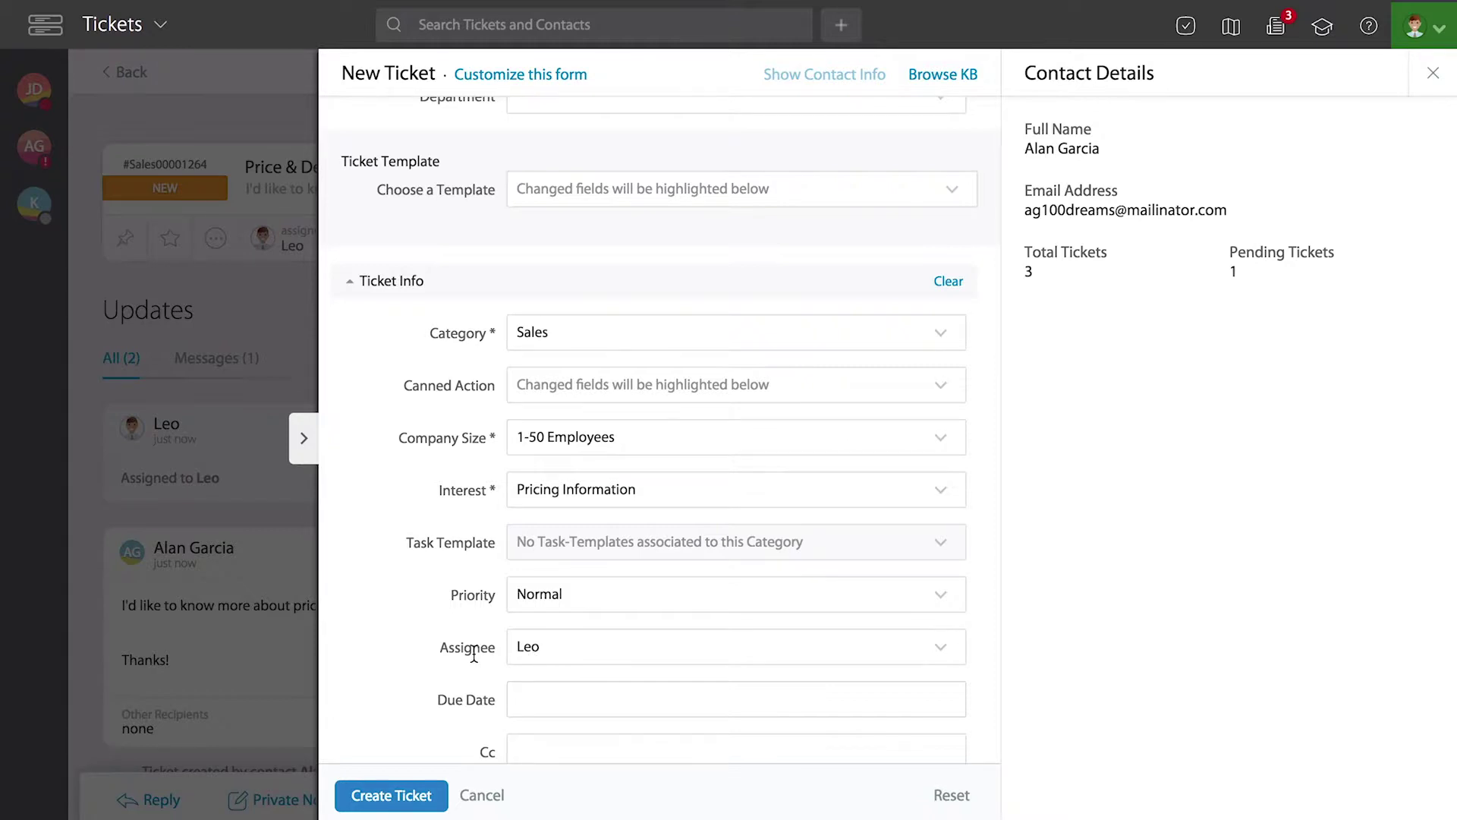
{"action": "scroll", "coordinate": [490, 644], "scroll_direction": "down", "scroll_amount": 1}
{"action": "left_click", "coordinate": [553, 577]}
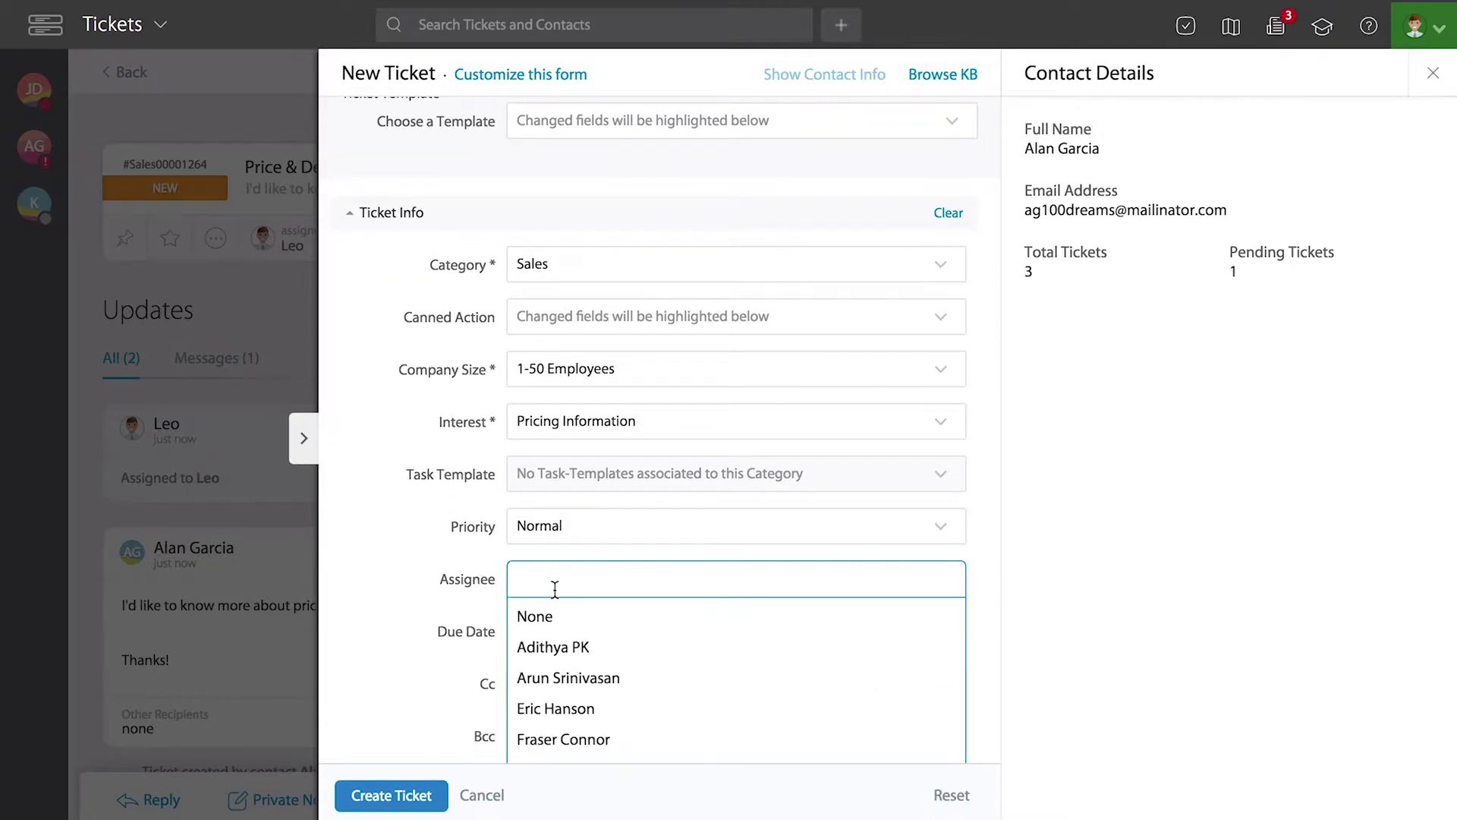
{"action": "left_click", "coordinate": [551, 708]}
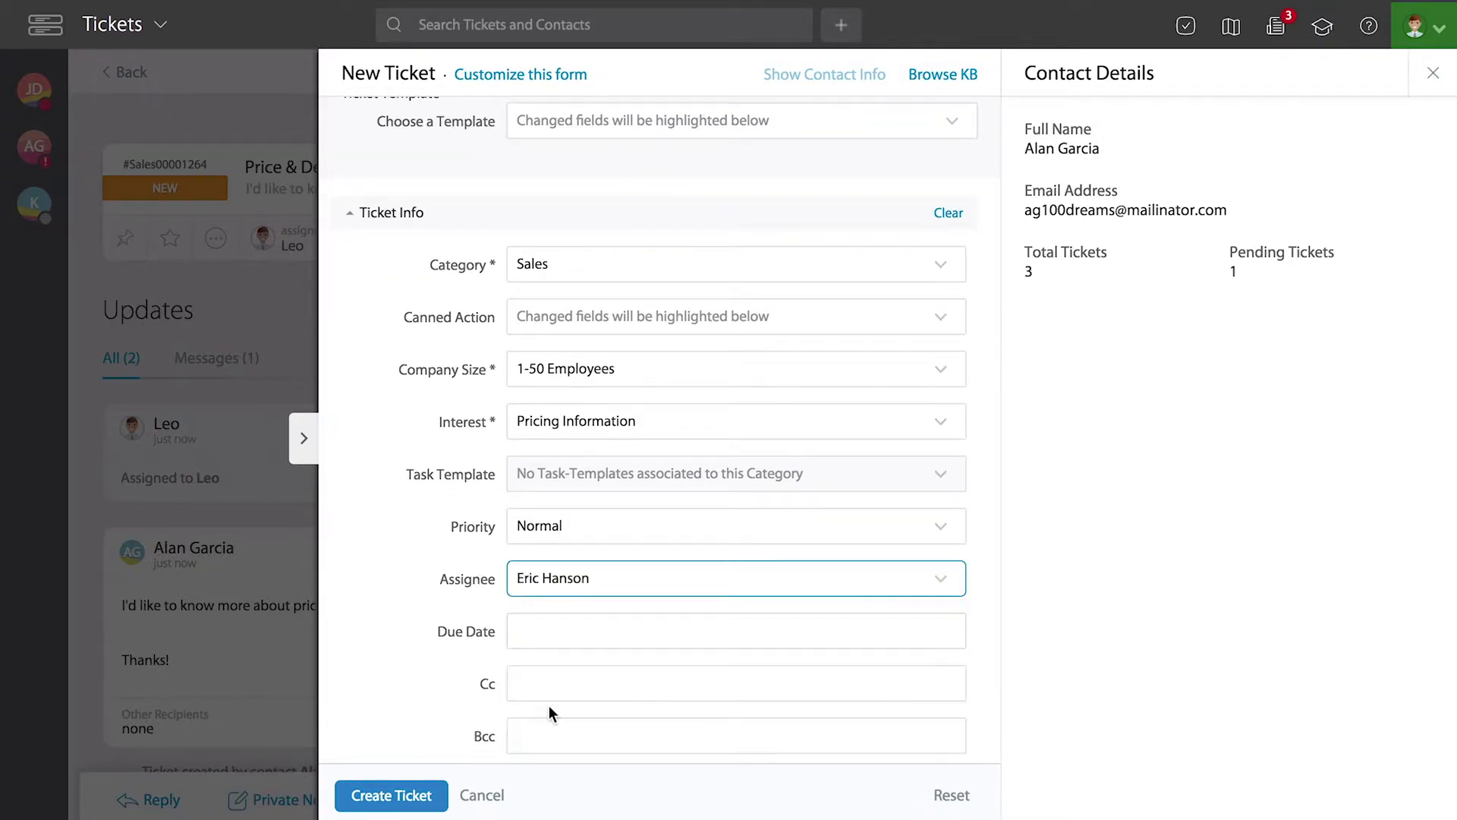
{"action": "left_click", "coordinate": [414, 588]}
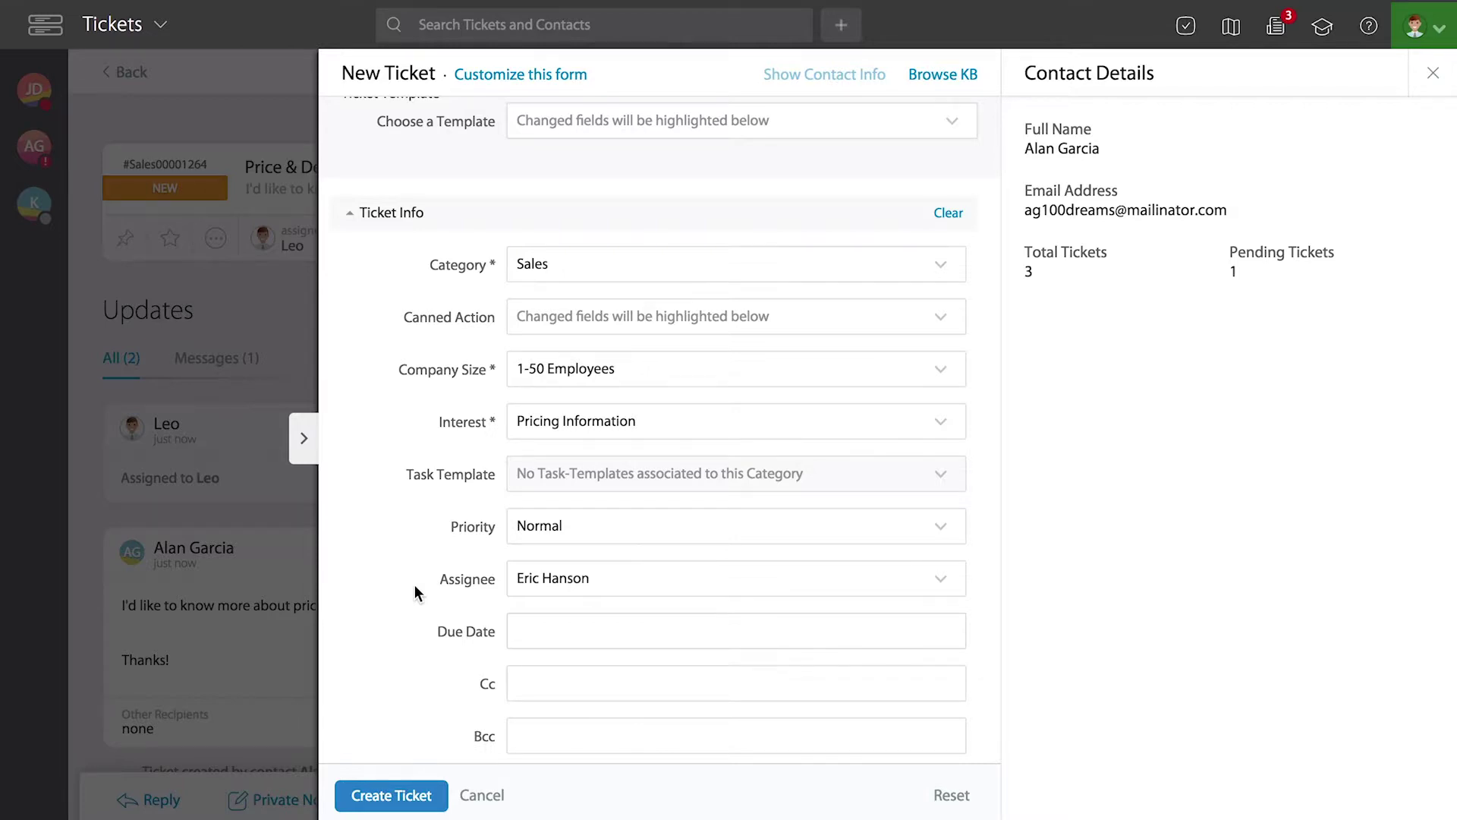
{"action": "scroll", "coordinate": [415, 593], "scroll_direction": "down", "scroll_amount": 3}
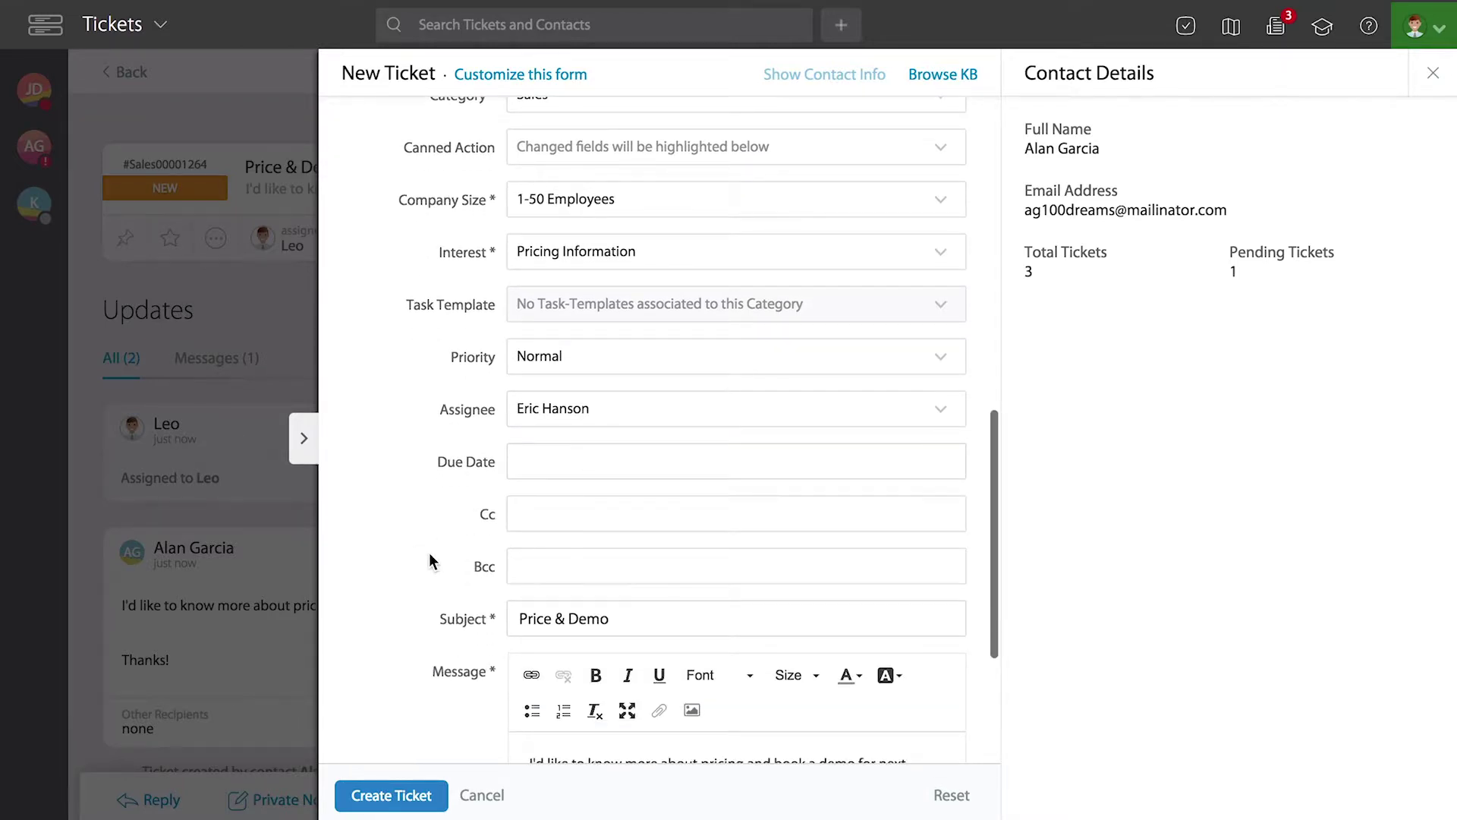
{"action": "scroll", "coordinate": [429, 560], "scroll_direction": "down", "scroll_amount": 2}
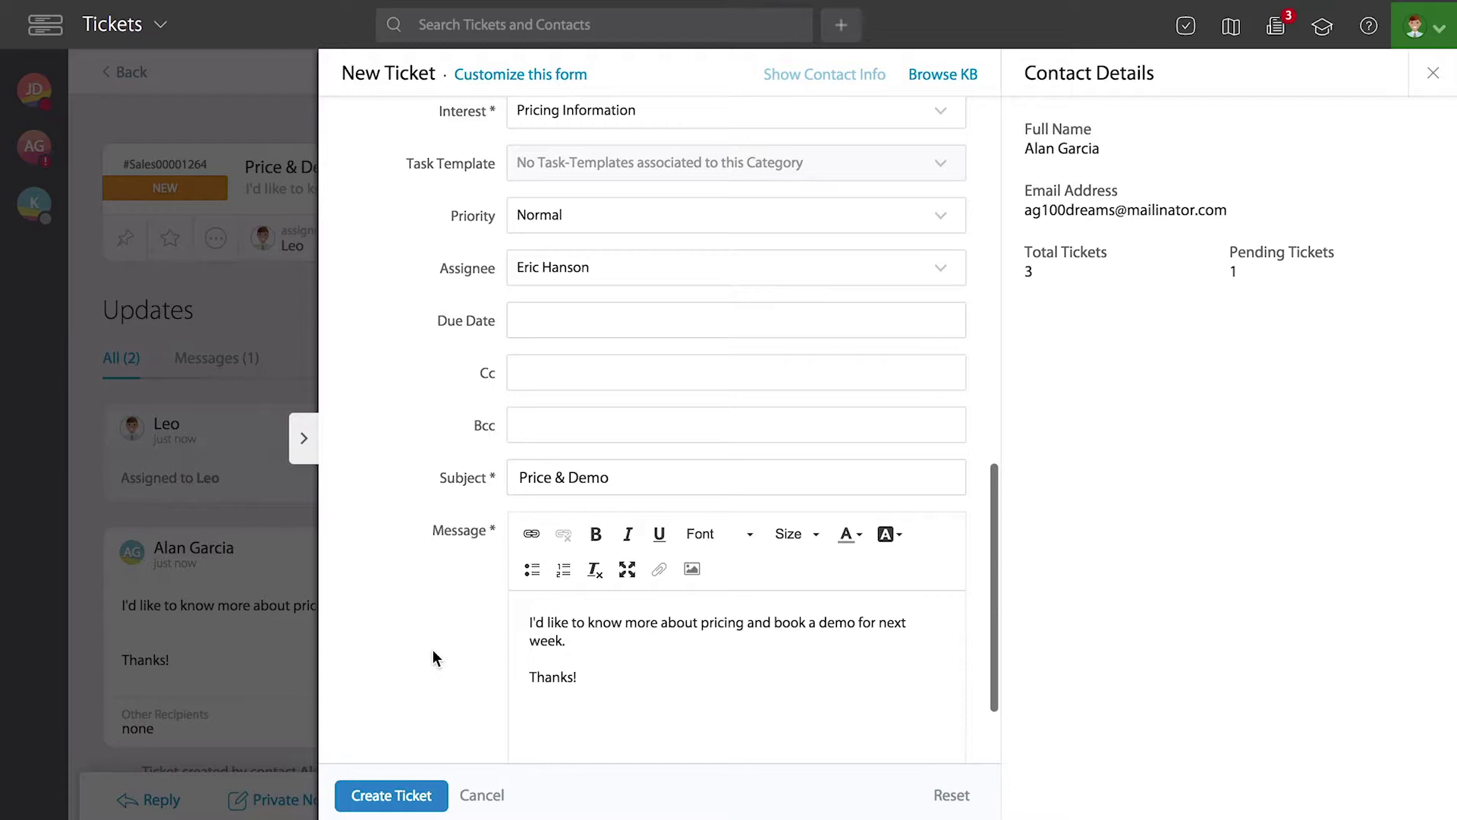
{"action": "left_click", "coordinate": [397, 795]}
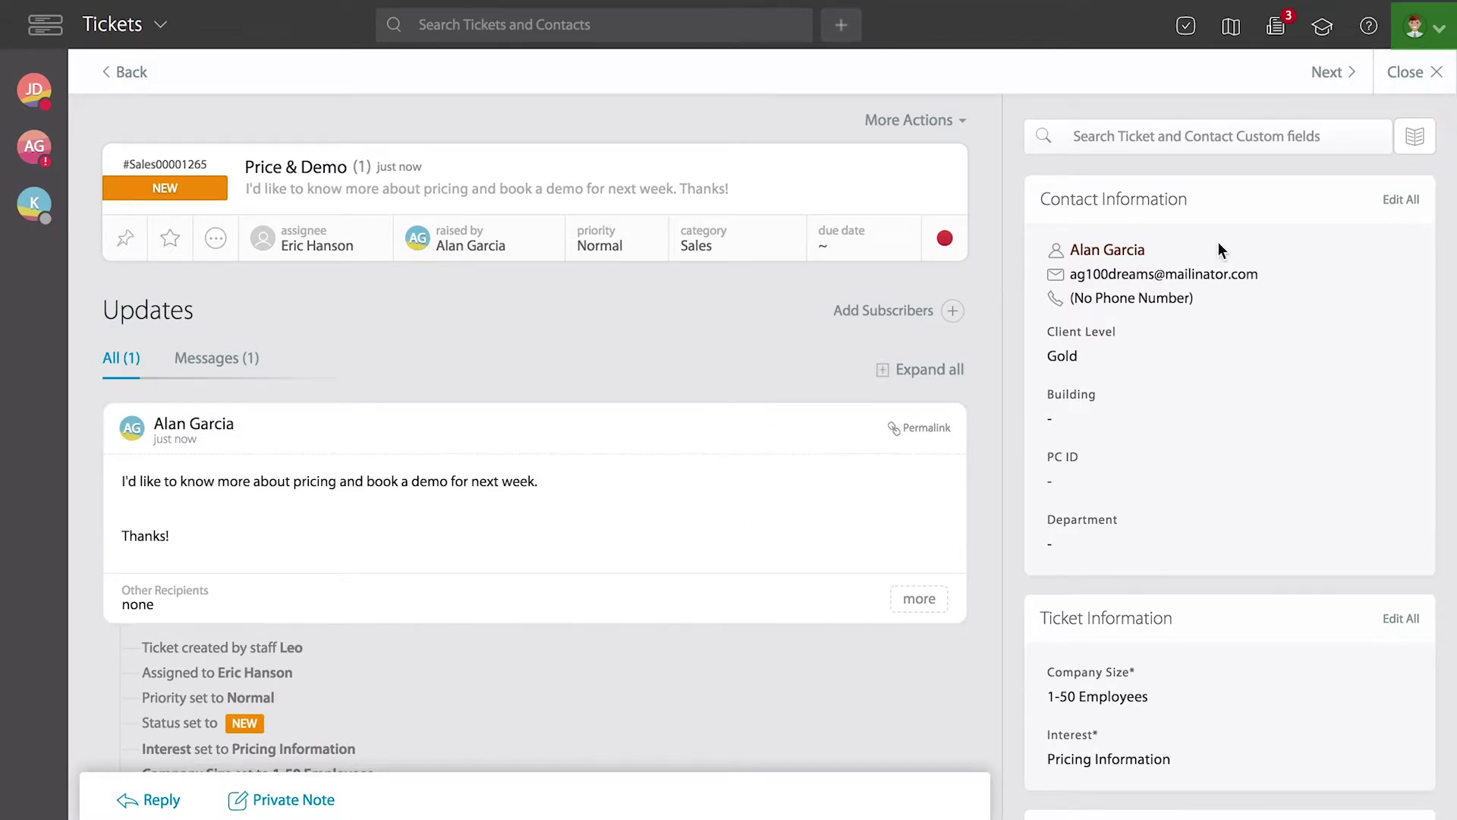
- Close the ticket to return to Pending Tickets, then show the Support menu
{"action": "left_click", "coordinate": [1438, 75]}
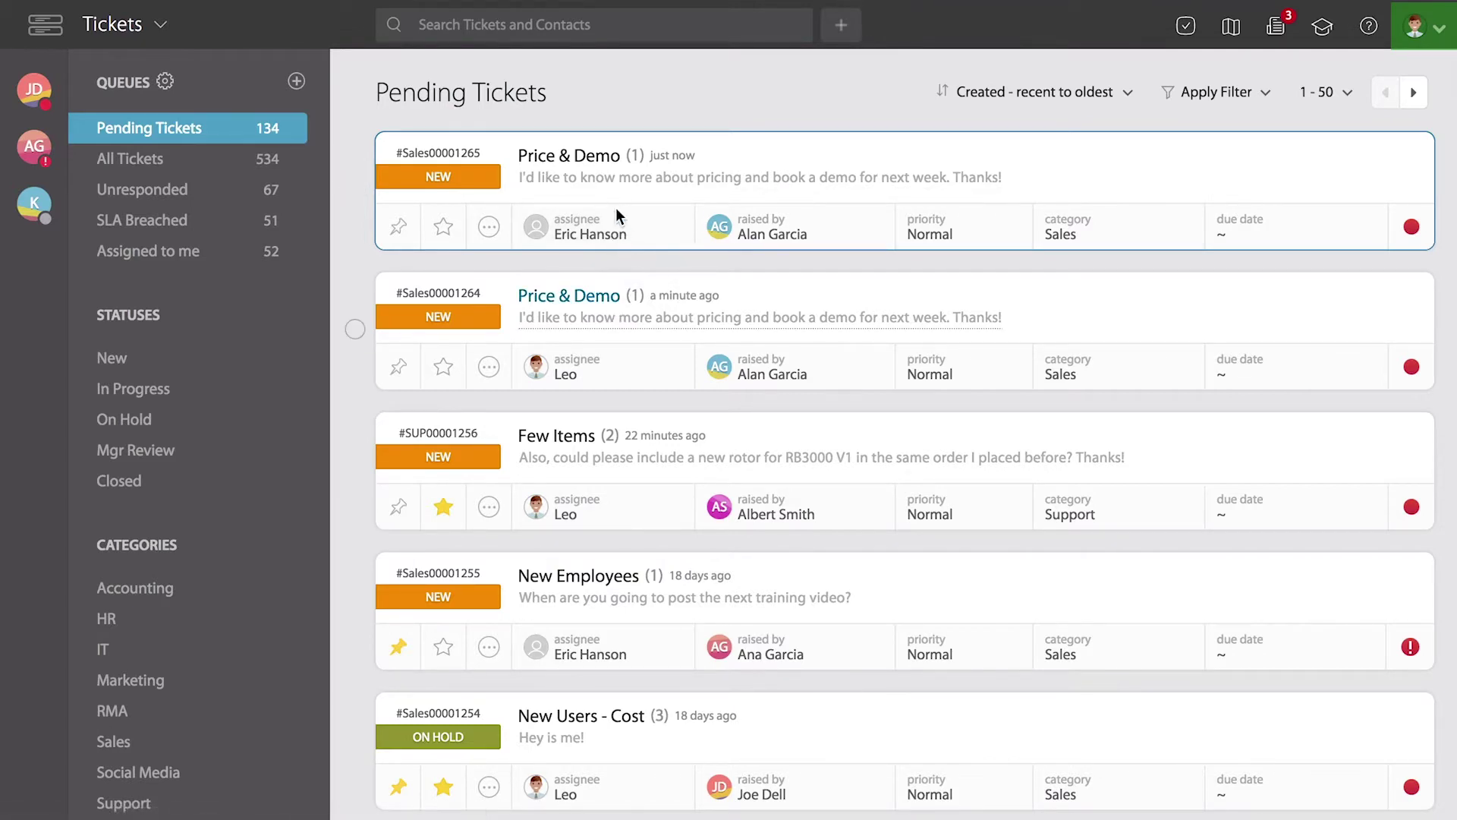
{"action": "mouse_move", "coordinate": [1368, 26]}
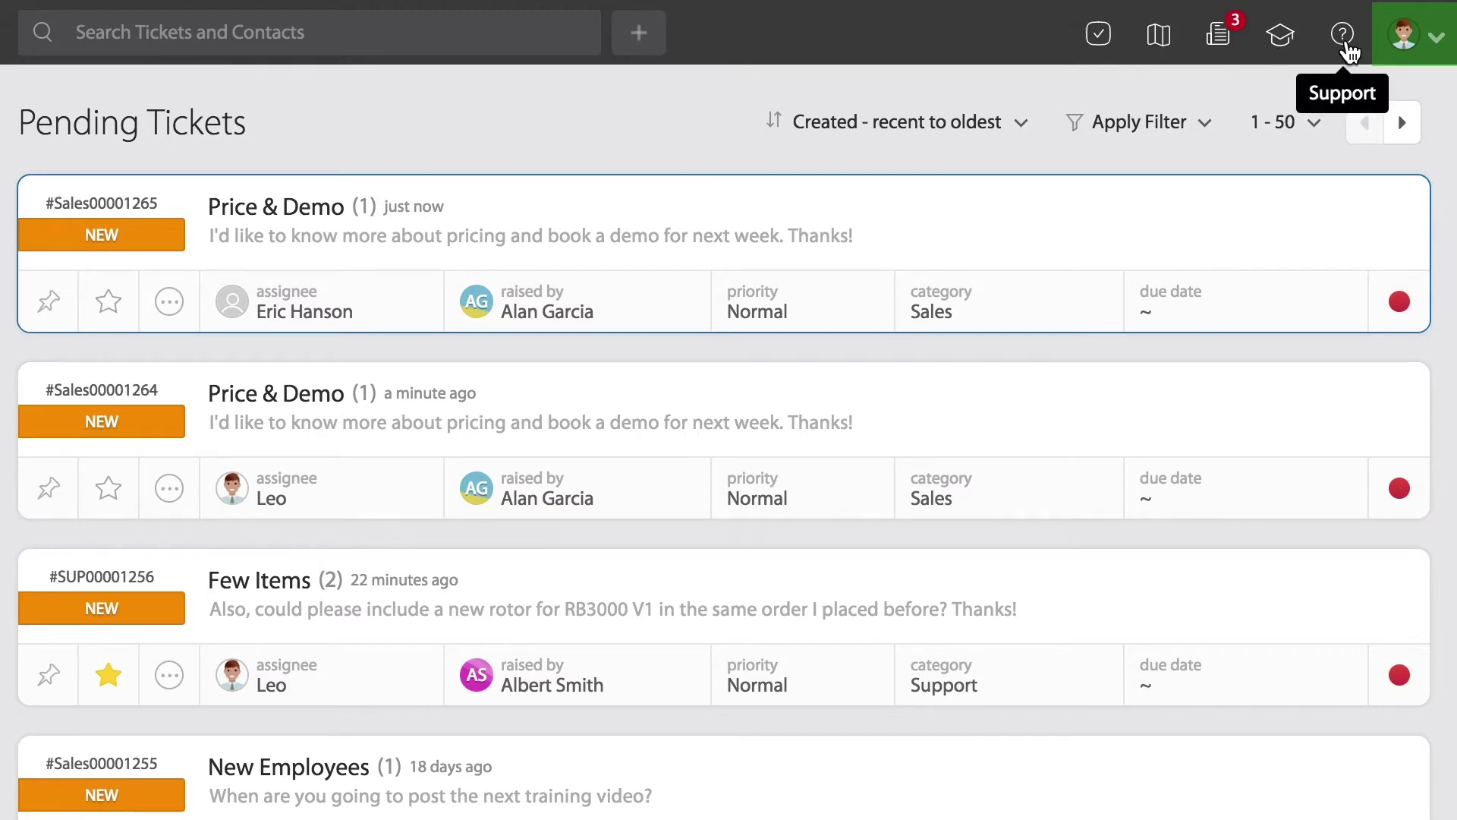
{"action": "left_click", "coordinate": [1344, 37]}
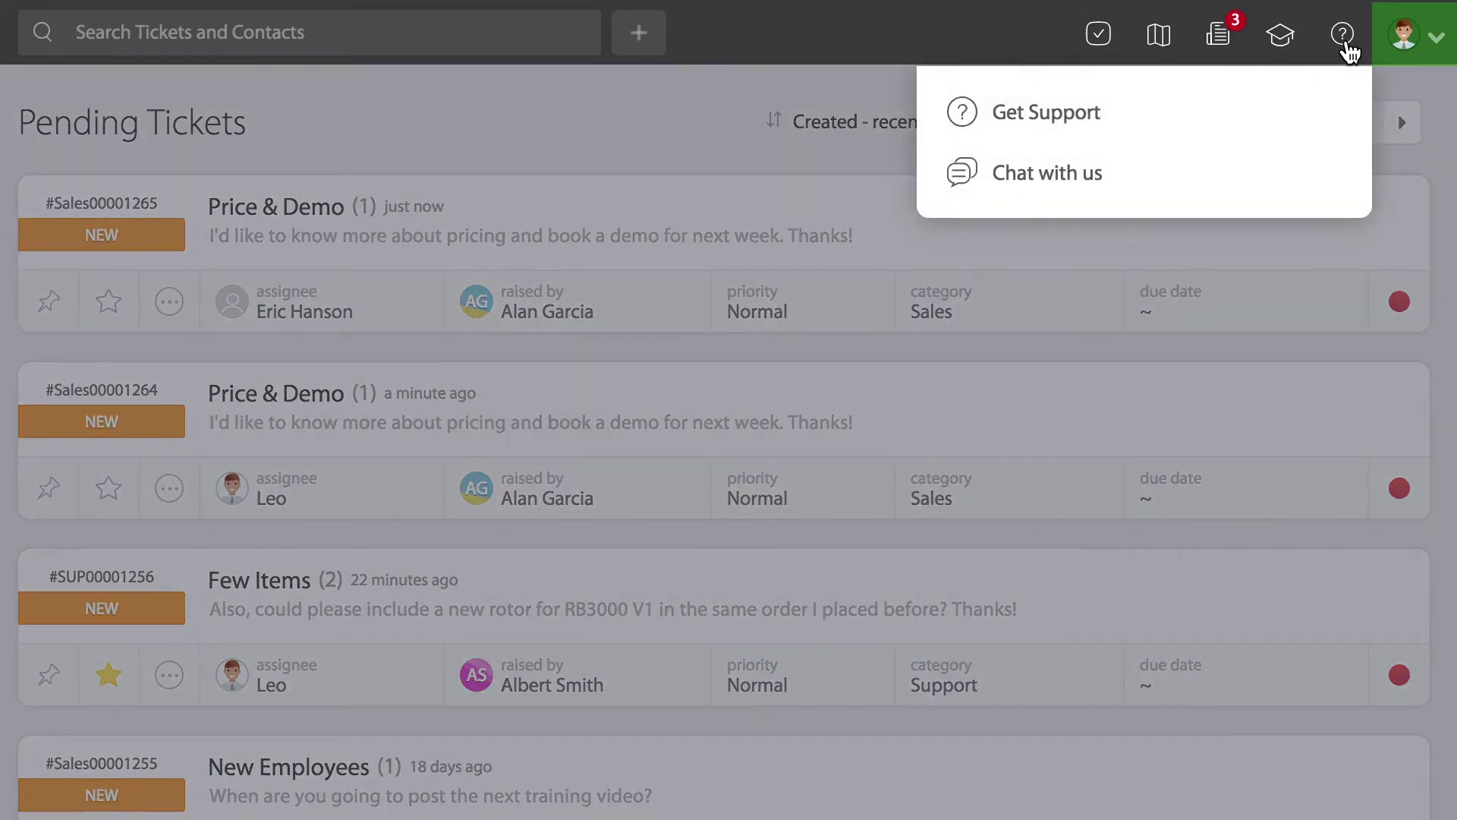